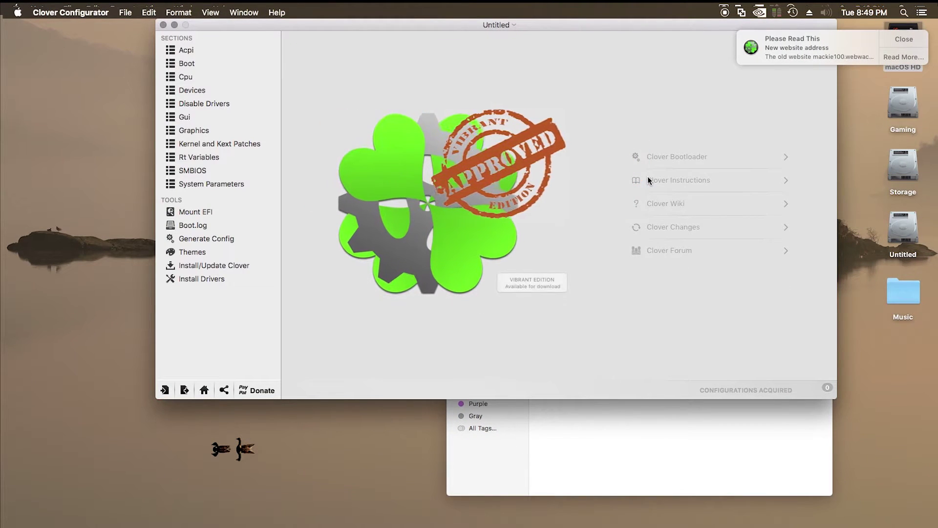
Mount the disk0s1 EFI partition from Clover Configurator, authorising with the password
{"action": "left_click", "coordinate": [201, 212]}
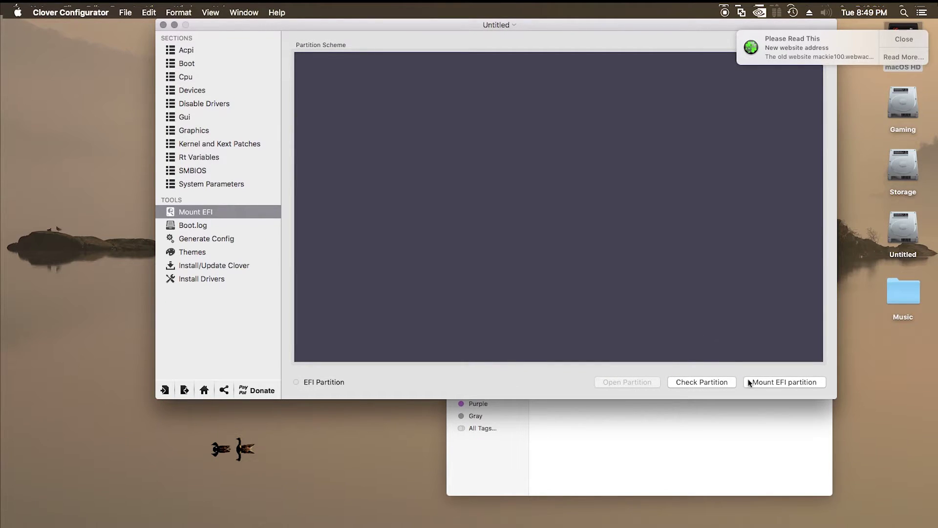
{"action": "left_click", "coordinate": [753, 385]}
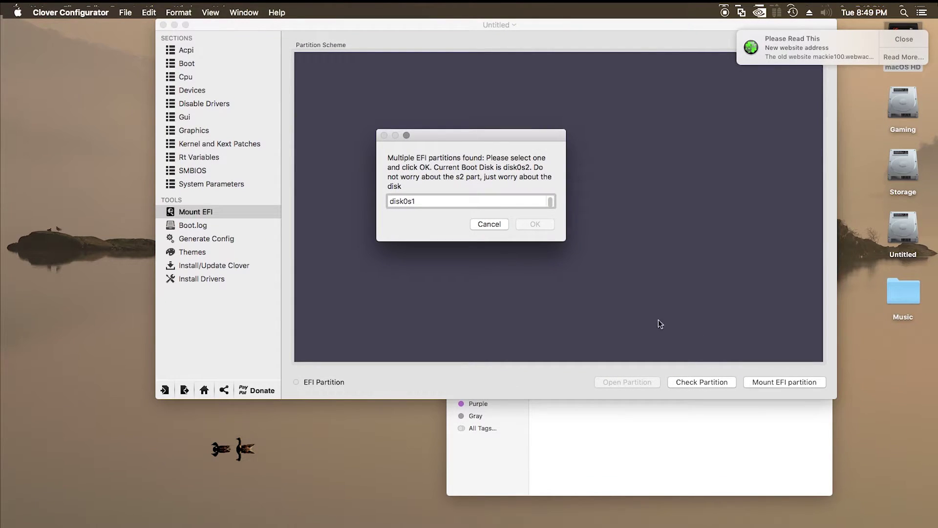
{"action": "left_click", "coordinate": [512, 205]}
{"action": "left_click", "coordinate": [533, 223]}
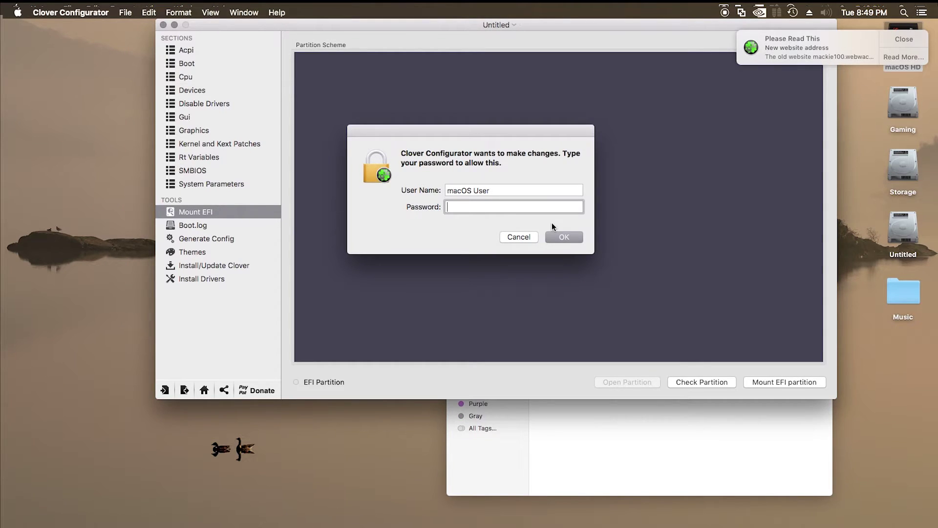
{"action": "key", "text": "Return"}
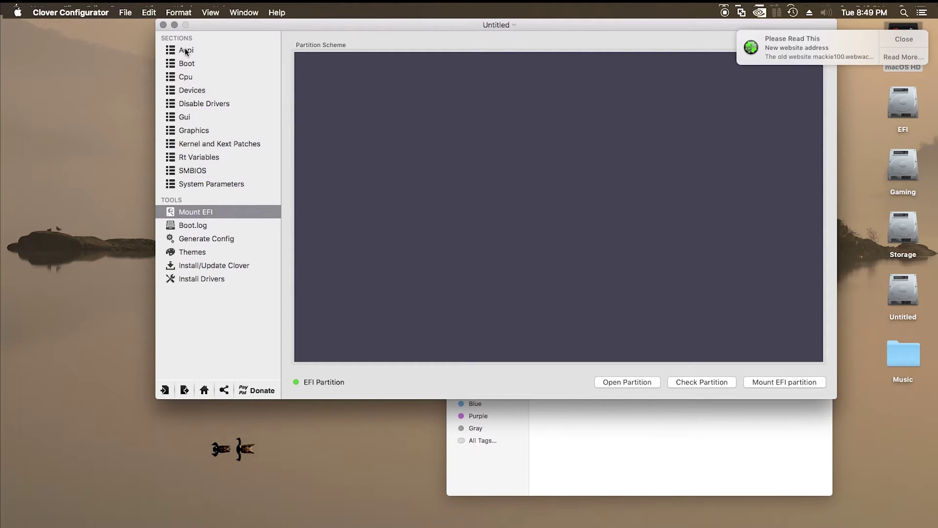
Close Clover Configurator and open EFI/CLOVER/config.plist from the EFI drive in PlistEdit Pro
{"action": "left_click", "coordinate": [163, 25]}
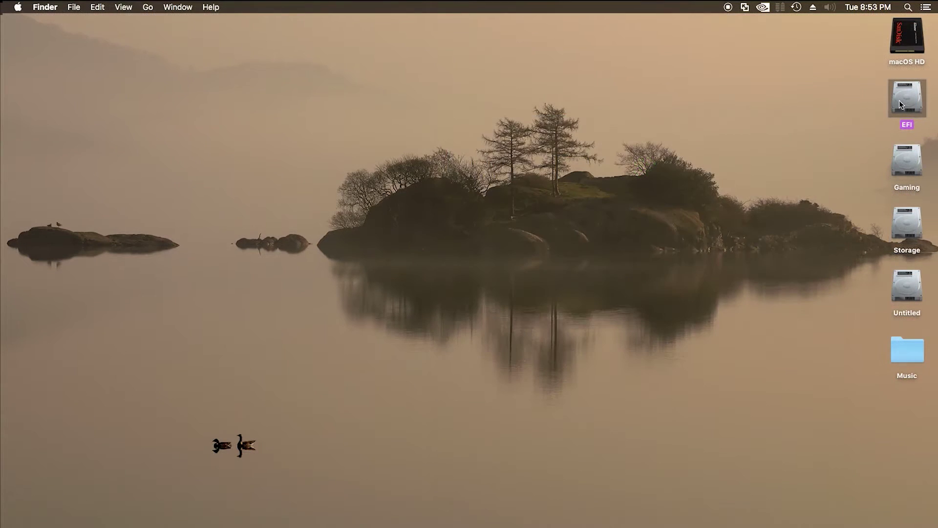
{"action": "double_click", "coordinate": [899, 100]}
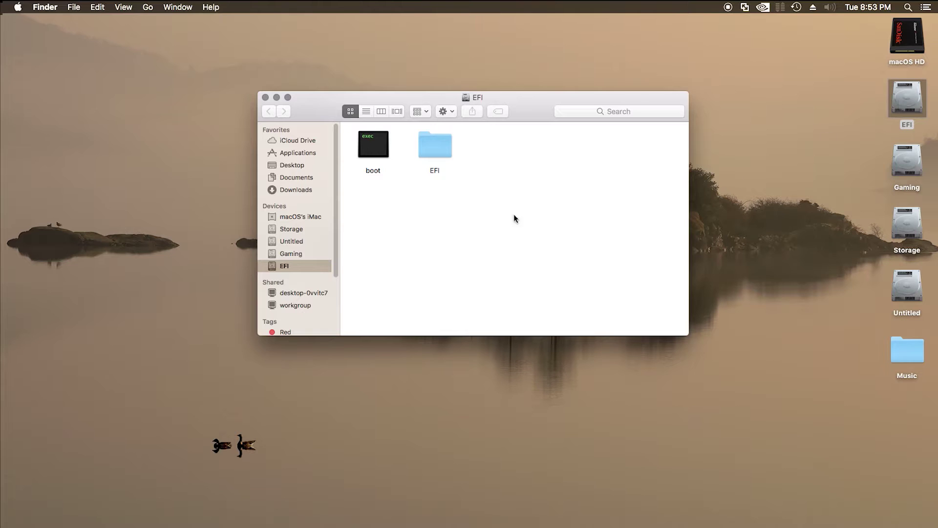
{"action": "double_click", "coordinate": [441, 150]}
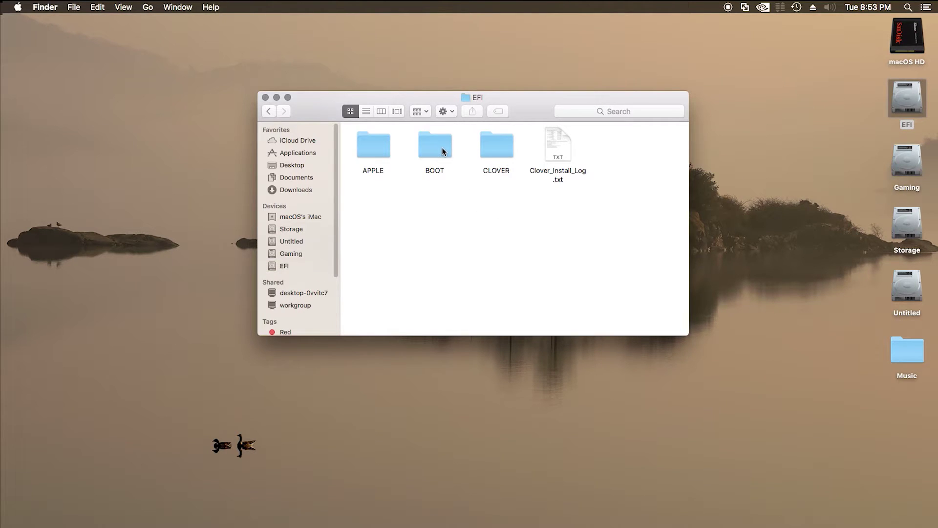
{"action": "double_click", "coordinate": [496, 152]}
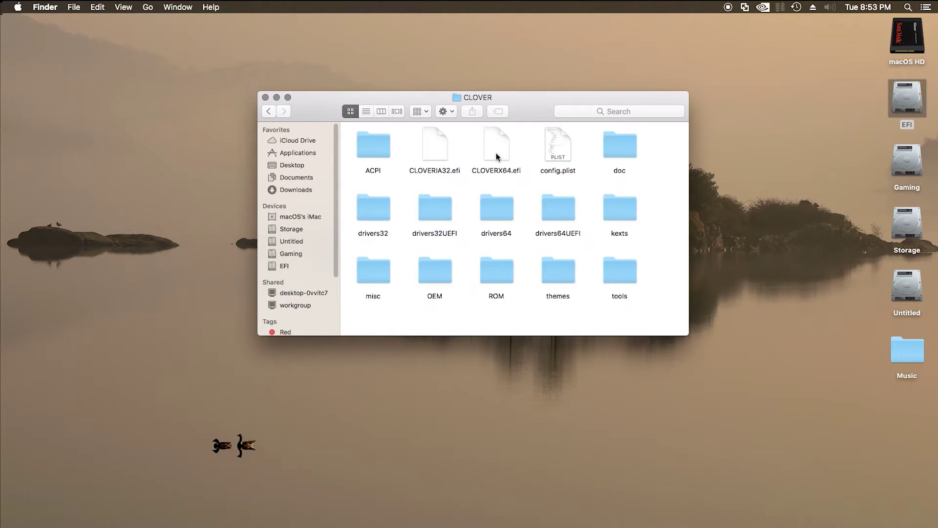
{"action": "right_click", "coordinate": [559, 154]}
{"action": "mouse_move", "coordinate": [591, 168]}
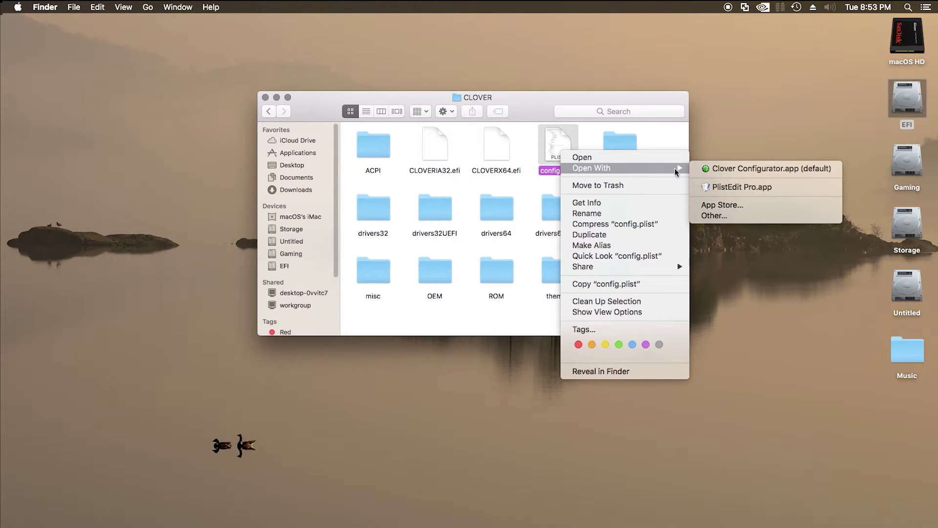
{"action": "left_click", "coordinate": [723, 188]}
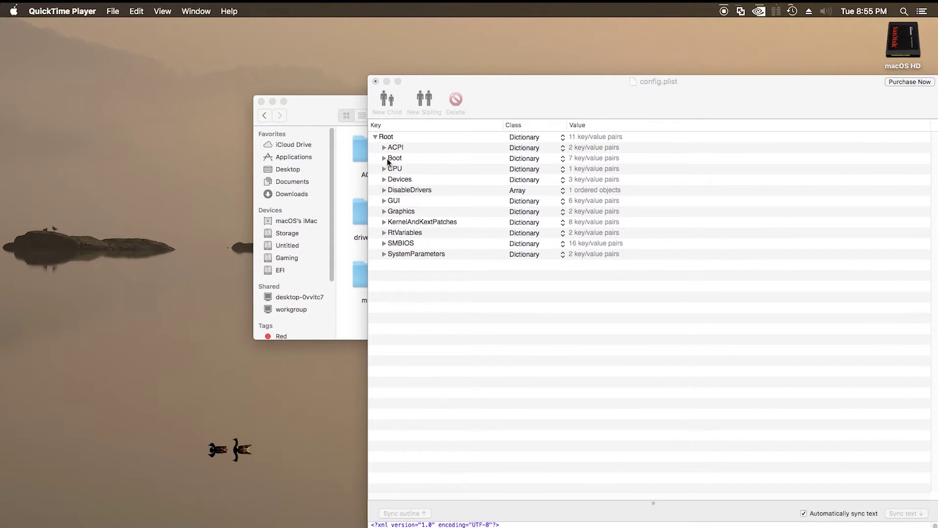
Delete the trailing nvda_drv=1 from the Boot dictionary's Arguments value, leaving 'GraphicsEnabler= No'
{"action": "left_click", "coordinate": [384, 158]}
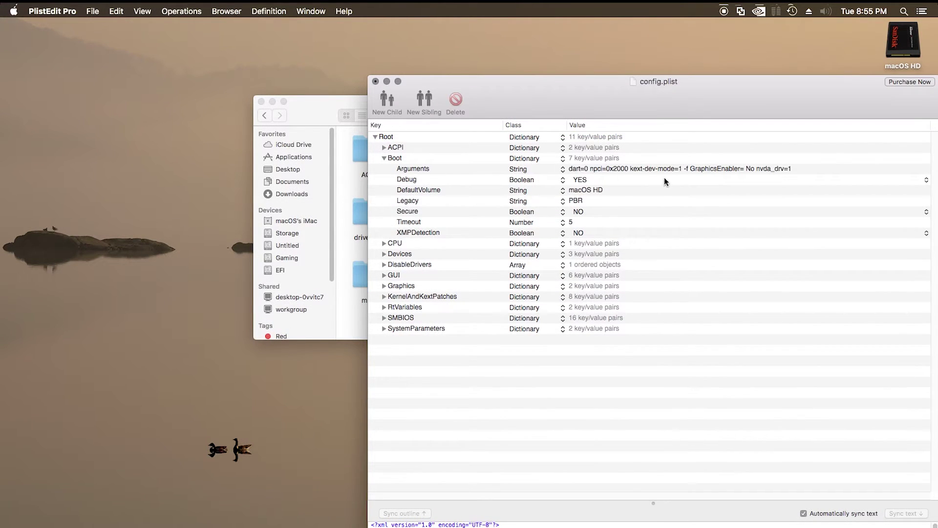
{"action": "double_click", "coordinate": [695, 170]}
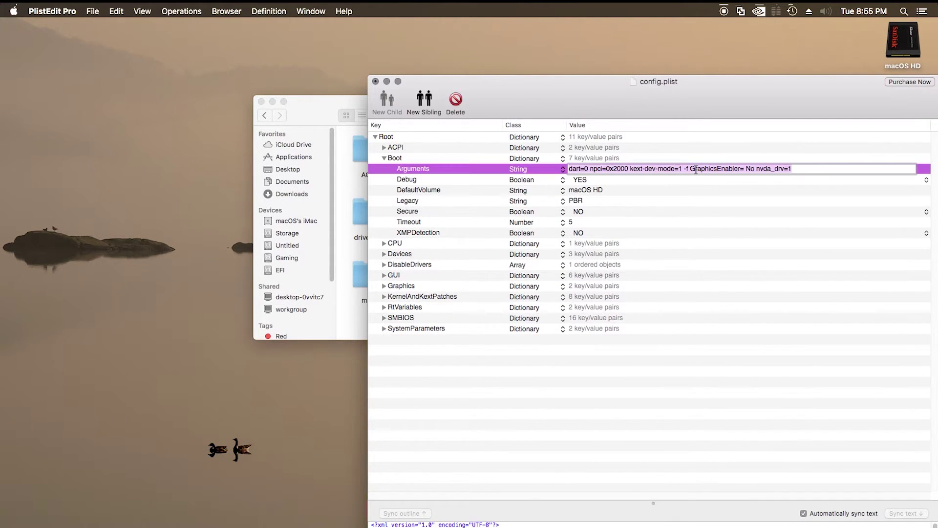
{"action": "left_click", "coordinate": [793, 170]}
{"action": "key", "text": "BackSpace"}
{"action": "key", "text": "BackSpace"}
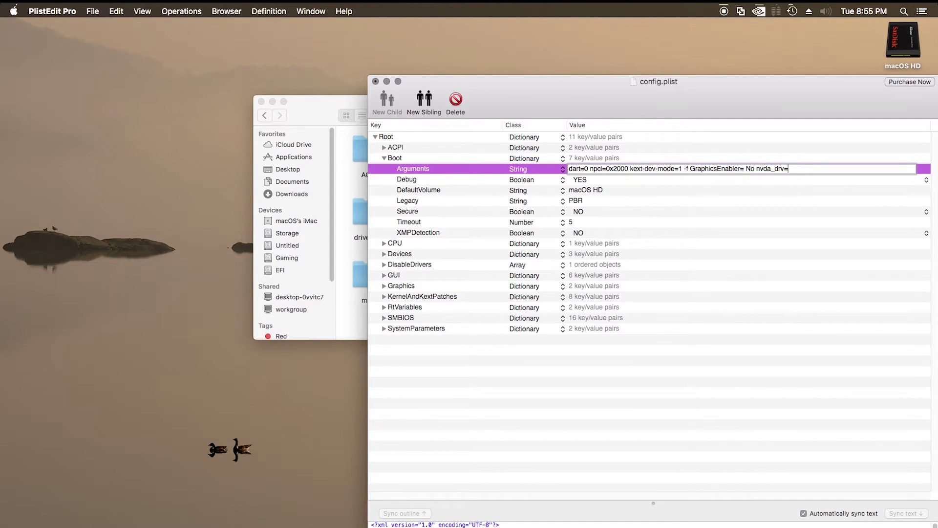
{"action": "key", "text": "BackSpace"}
{"action": "key", "text": "BackSpace"}
{"action": "key", "text": "BackSpace"}
{"action": "key", "text": "BackSpace"}
{"action": "key", "text": "BackSpace"}
{"action": "key", "text": "BackSpace"}
{"action": "key", "text": "BackSpace"}
{"action": "key", "text": "BackSpace"}
{"action": "key", "text": "BackSpace"}
{"action": "key", "text": "Return"}
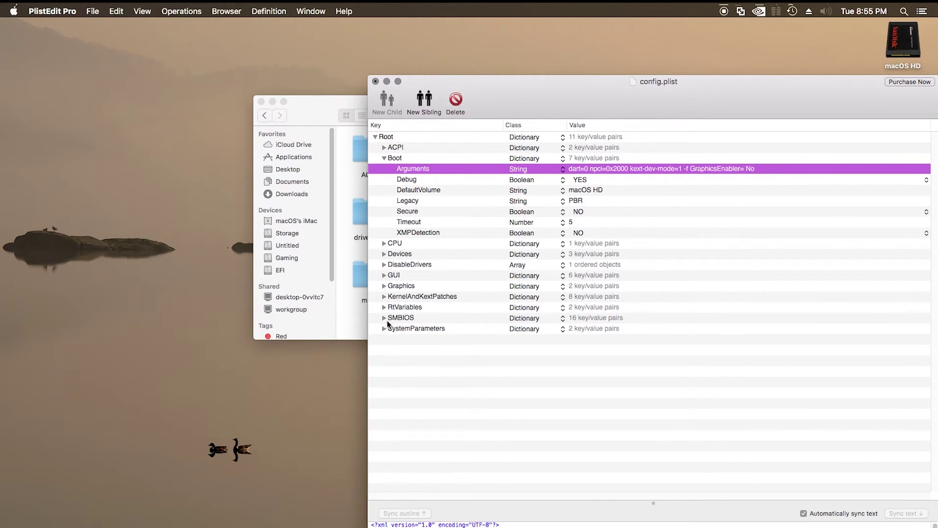
Add a new child entry inside the SystemParameters dictionary
{"action": "left_click", "coordinate": [385, 327]}
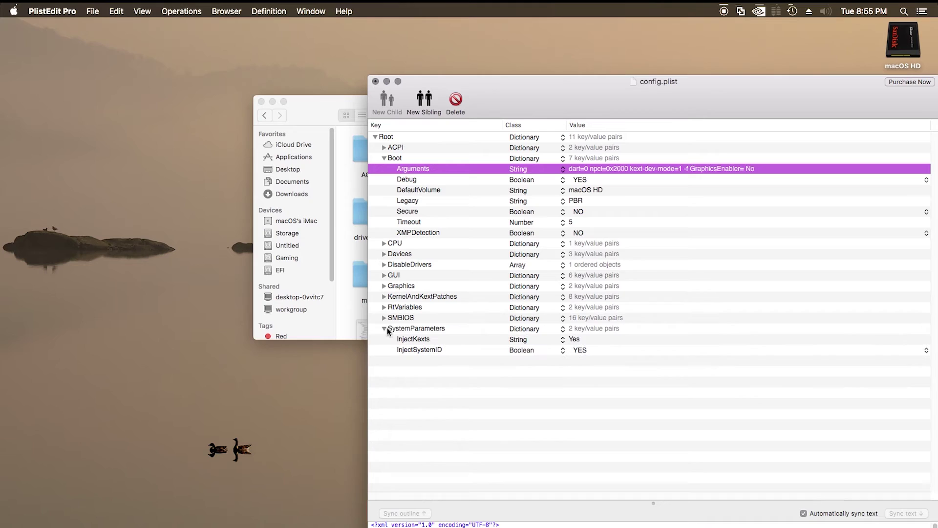
{"action": "left_click", "coordinate": [412, 327]}
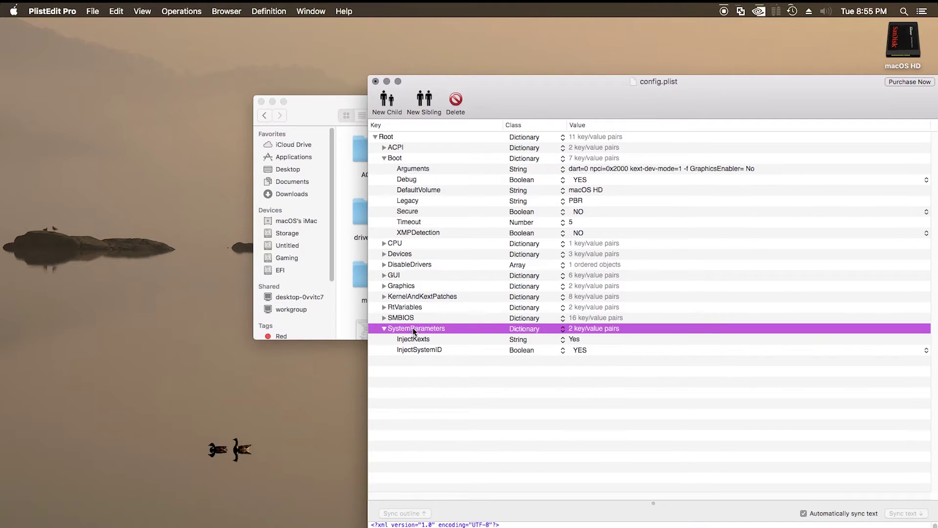
{"action": "left_click", "coordinate": [389, 106]}
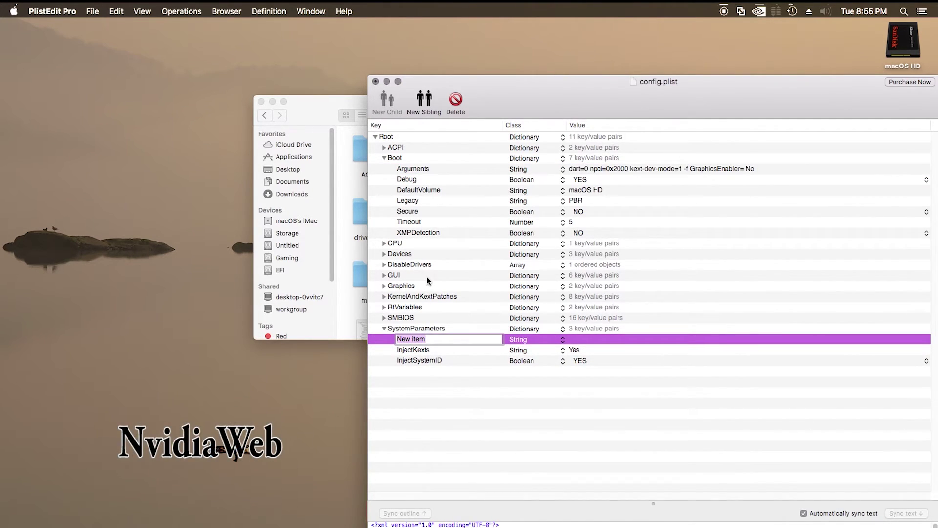
{"action": "type", "text": "Nvid"}
{"action": "type", "text": "iaWeb"}
Make the NvidiaWeb entry a Boolean set to YES and save config.plist
{"action": "left_click", "coordinate": [521, 339]}
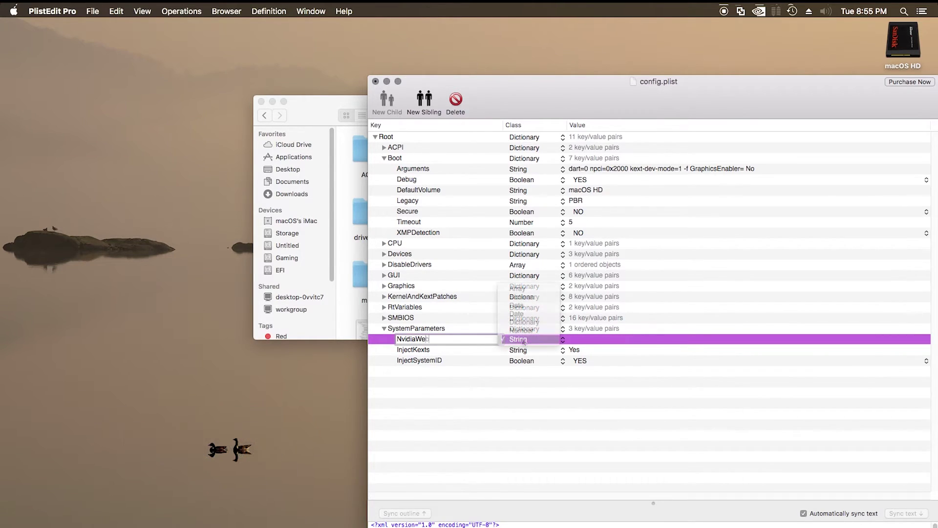
{"action": "left_click", "coordinate": [522, 296]}
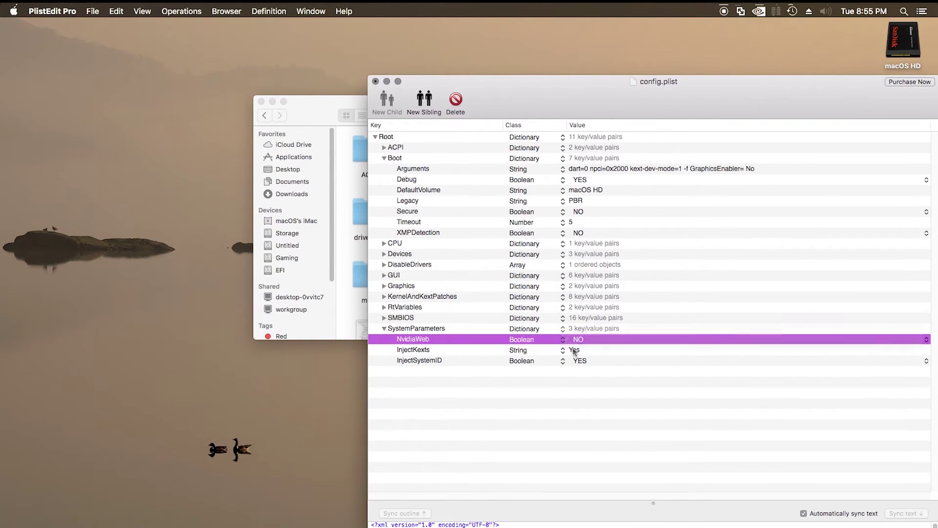
{"action": "left_click", "coordinate": [578, 339]}
{"action": "left_click", "coordinate": [93, 11]}
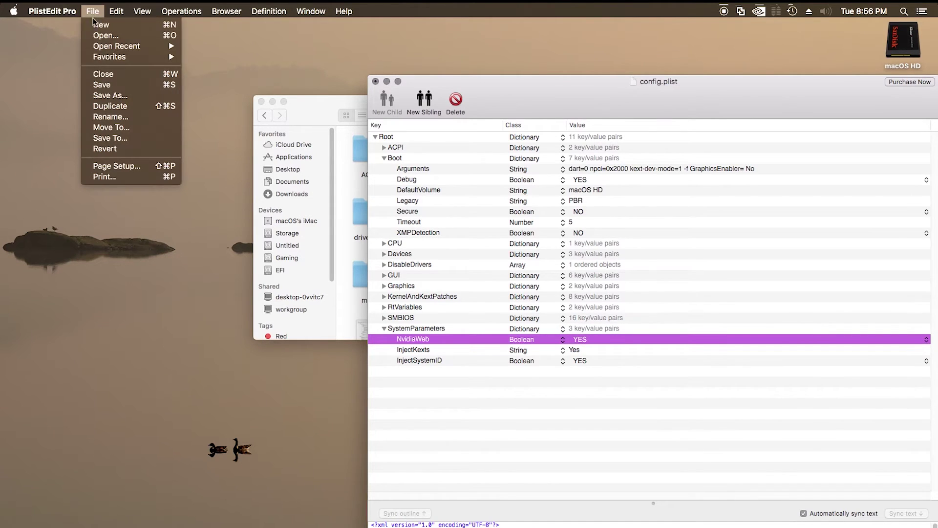
{"action": "left_click", "coordinate": [101, 84]}
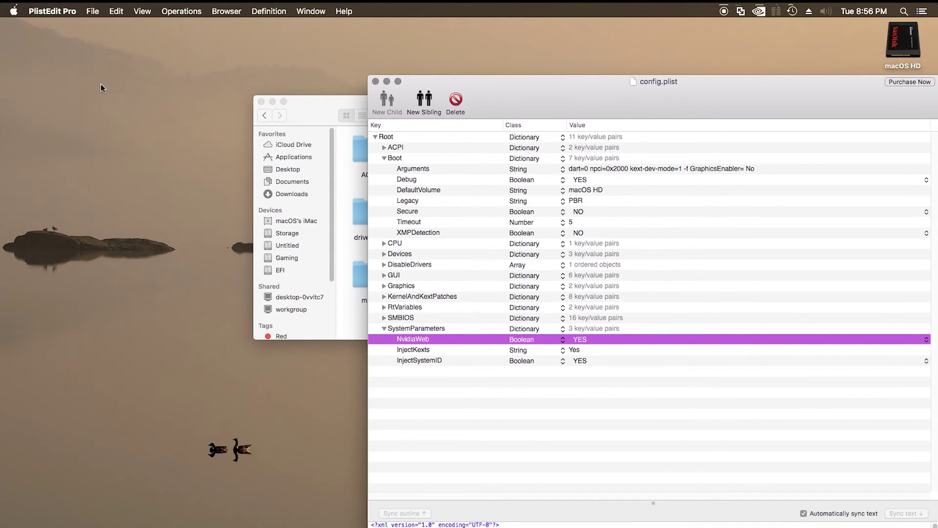